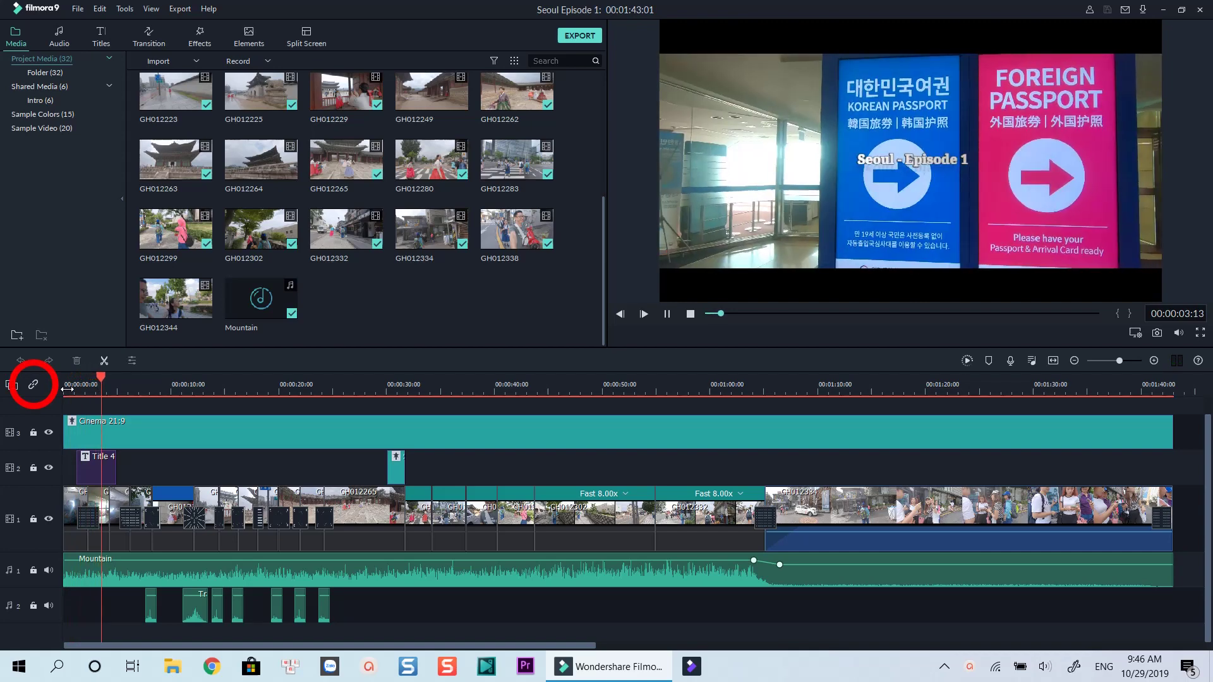
Drag an opening clip on video track 1 to a later spot on the timeline
{"action": "left_click", "coordinate": [179, 518]}
{"action": "left_click_drag", "start_coordinate": [180, 518], "coordinate": [440, 517]}
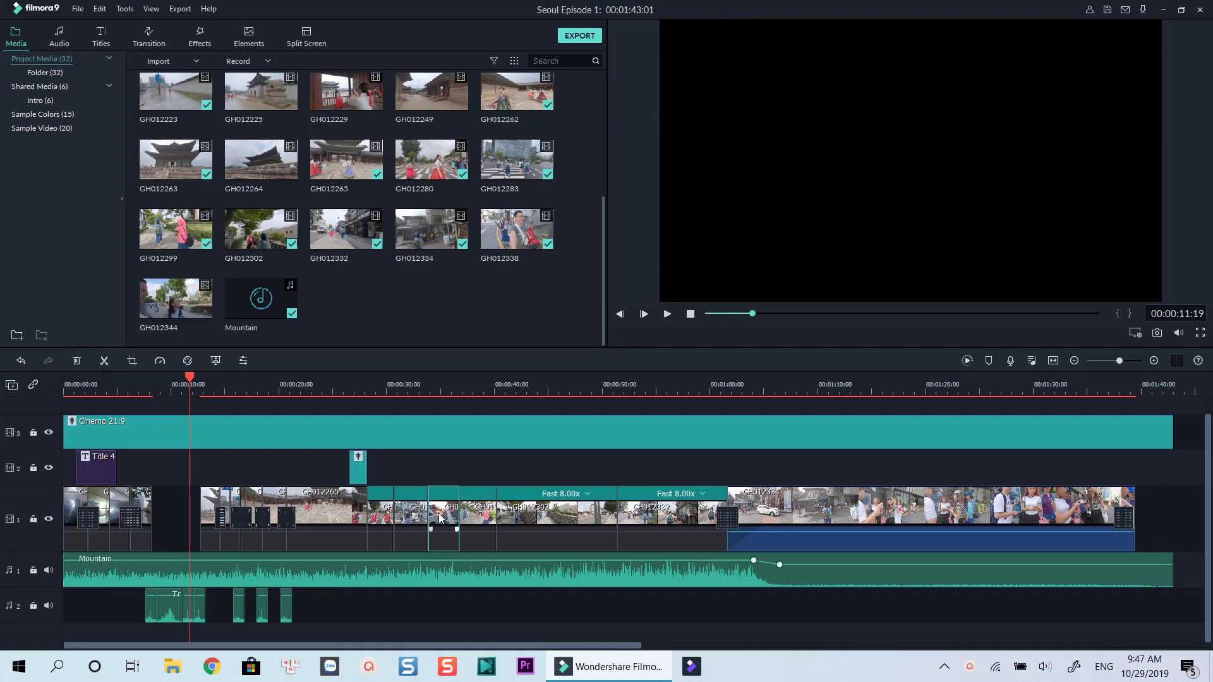
Delete two short clips from the main track so later clips close up
{"action": "right_click", "coordinate": [439, 516]}
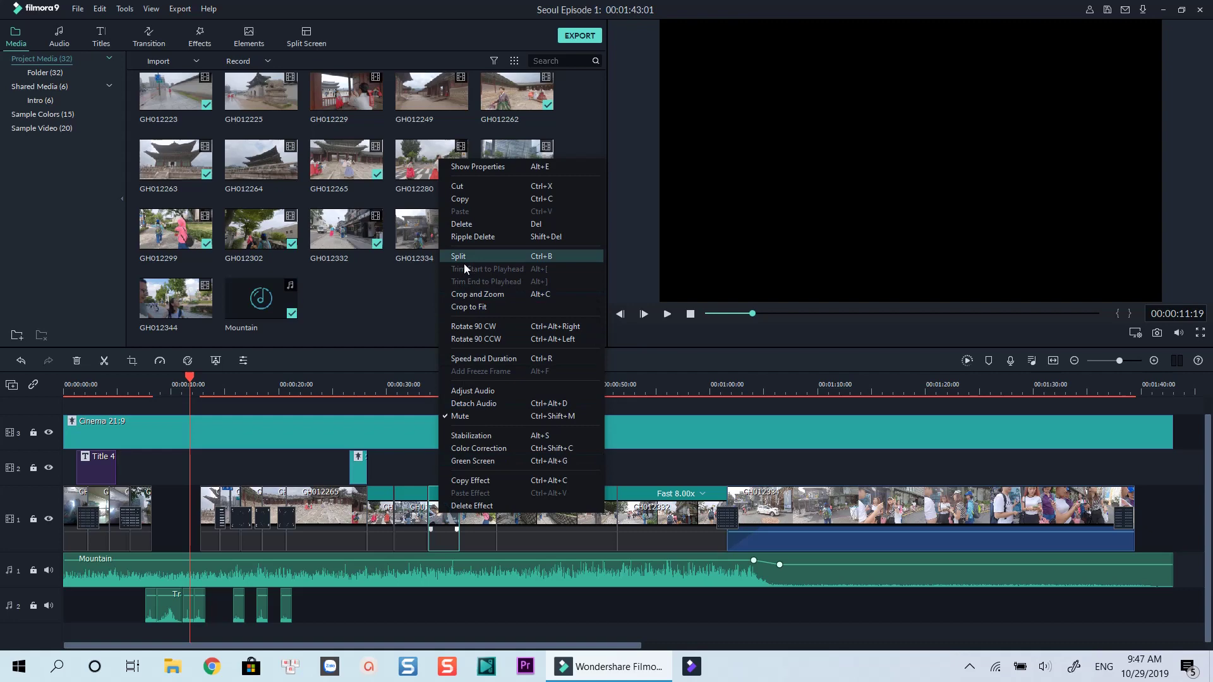
{"action": "left_click", "coordinate": [464, 225]}
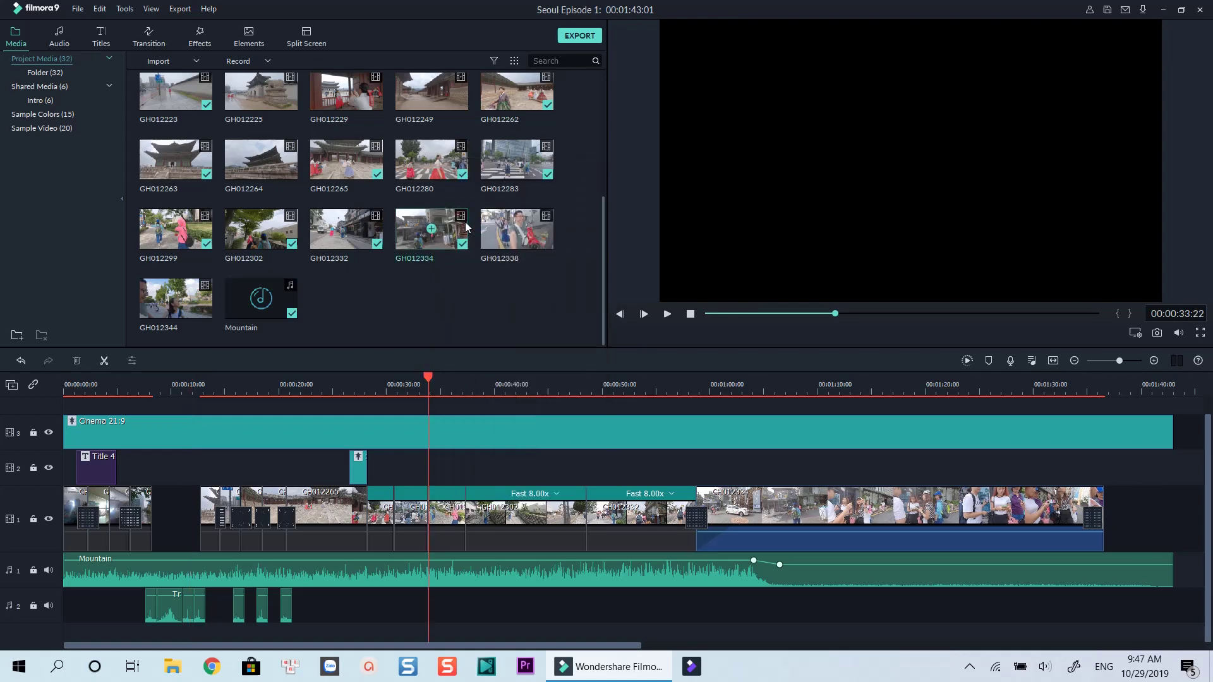
{"action": "left_click", "coordinate": [442, 515]}
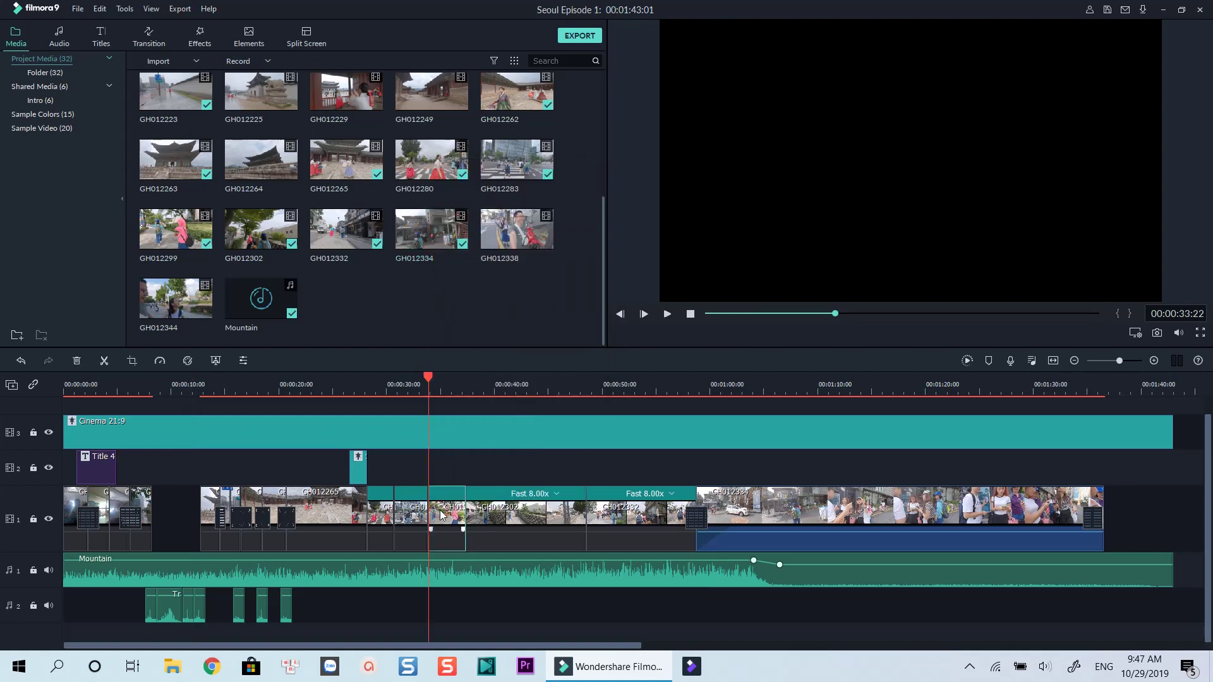
{"action": "right_click", "coordinate": [442, 515]}
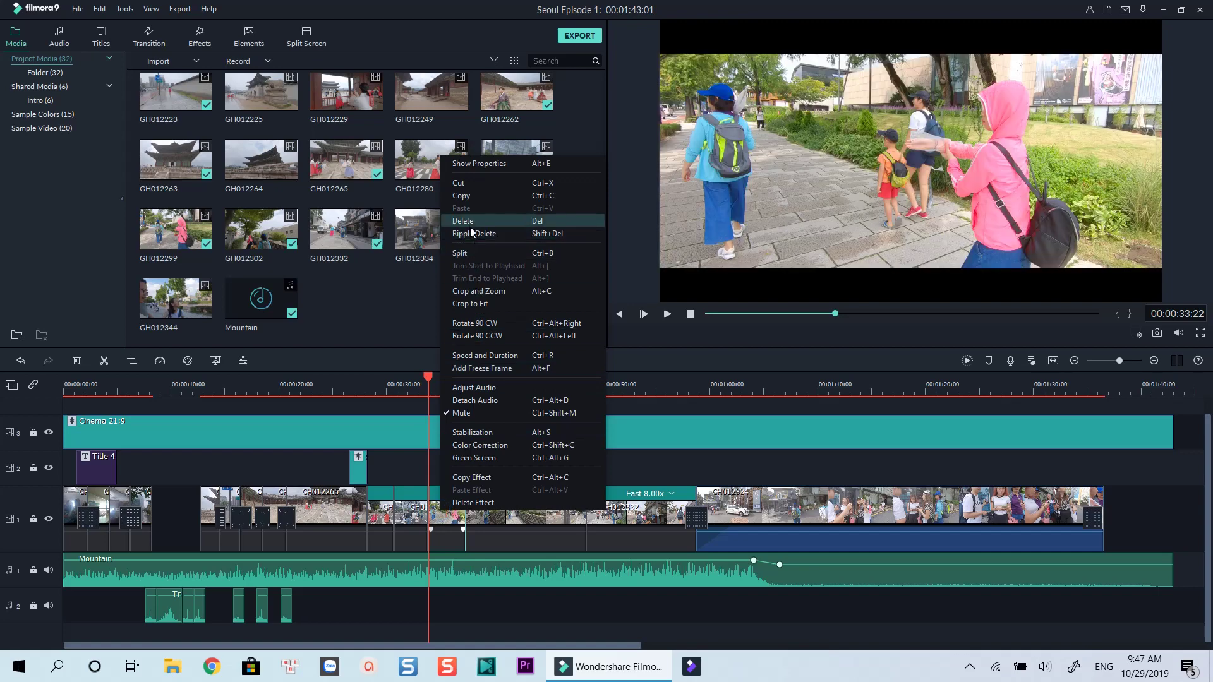
{"action": "left_click", "coordinate": [470, 228]}
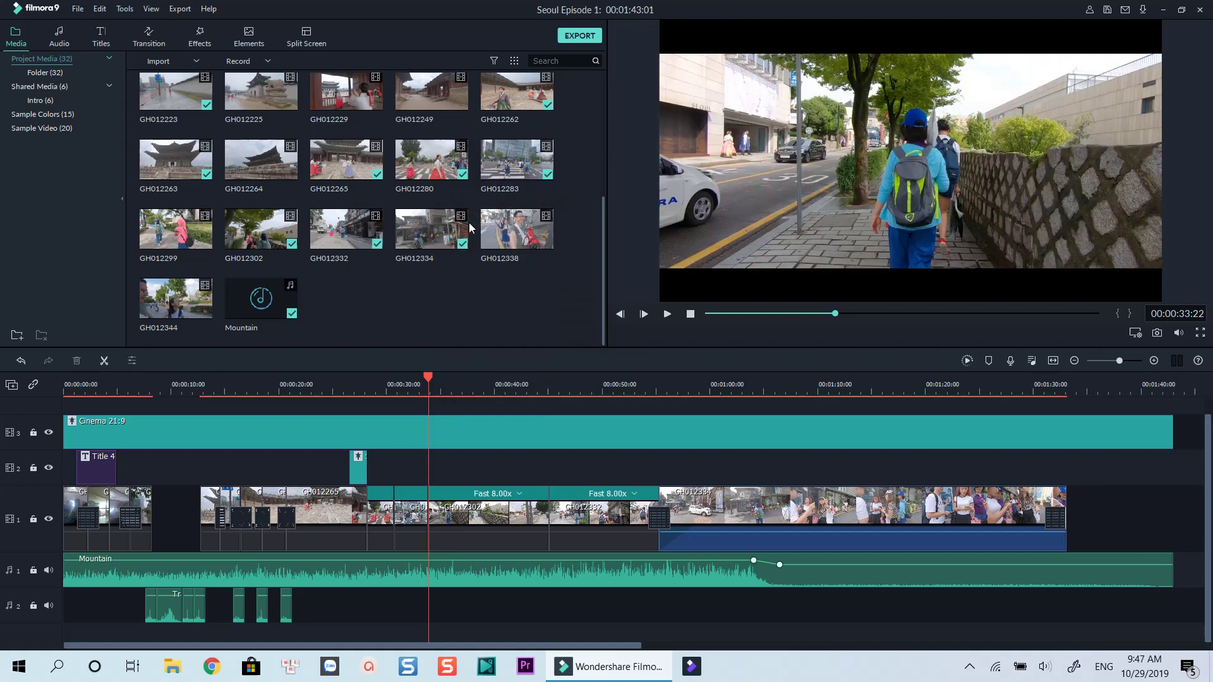
{"action": "left_click", "coordinate": [478, 520]}
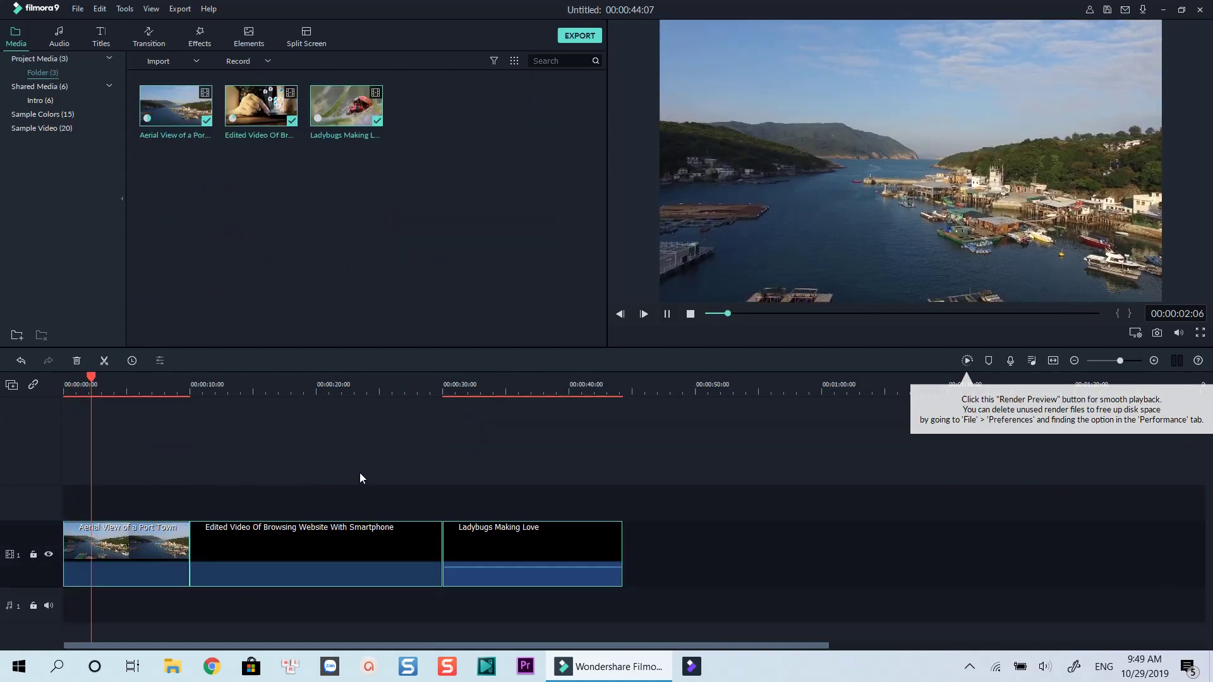
Stop playback and split the aerial port clip at about five seconds
{"action": "key", "text": "space"}
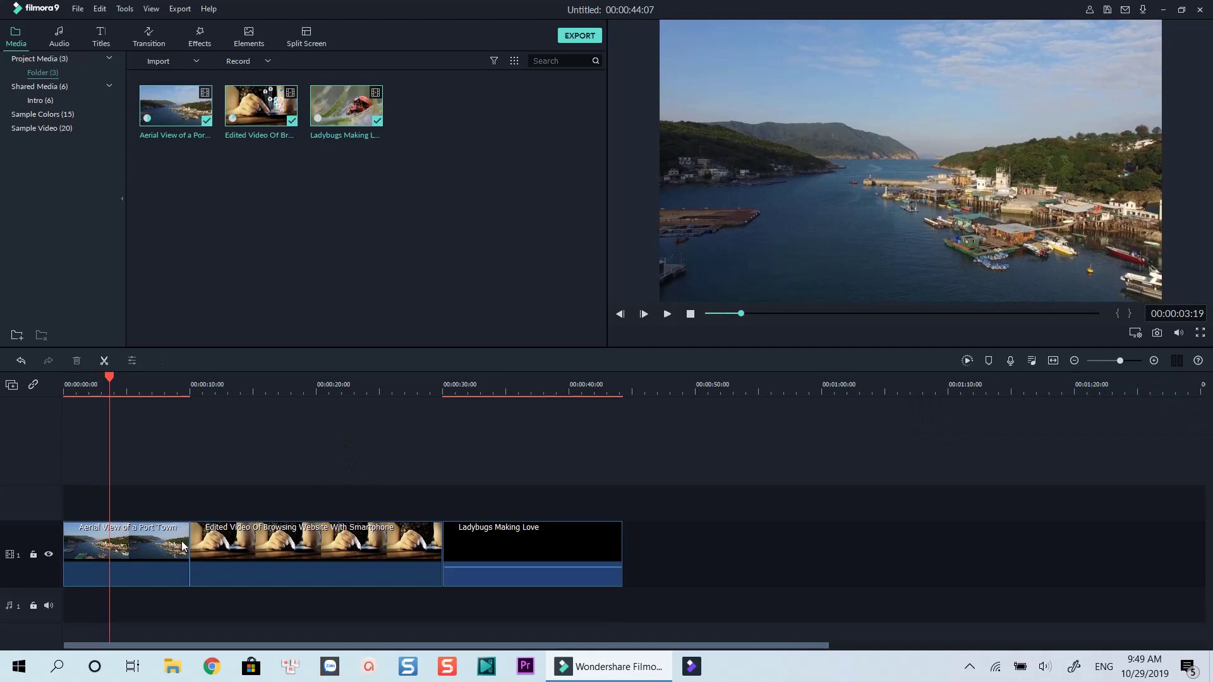
{"action": "left_click", "coordinate": [179, 547]}
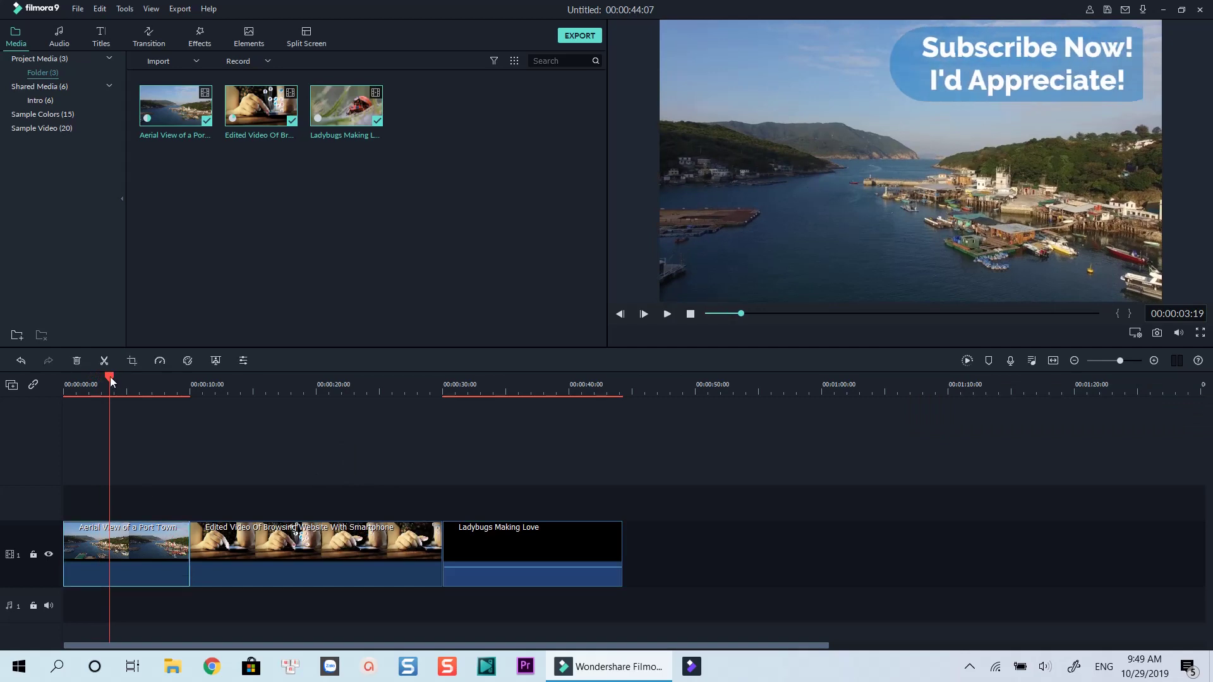
{"action": "left_click_drag", "start_coordinate": [109, 380], "coordinate": [130, 379]}
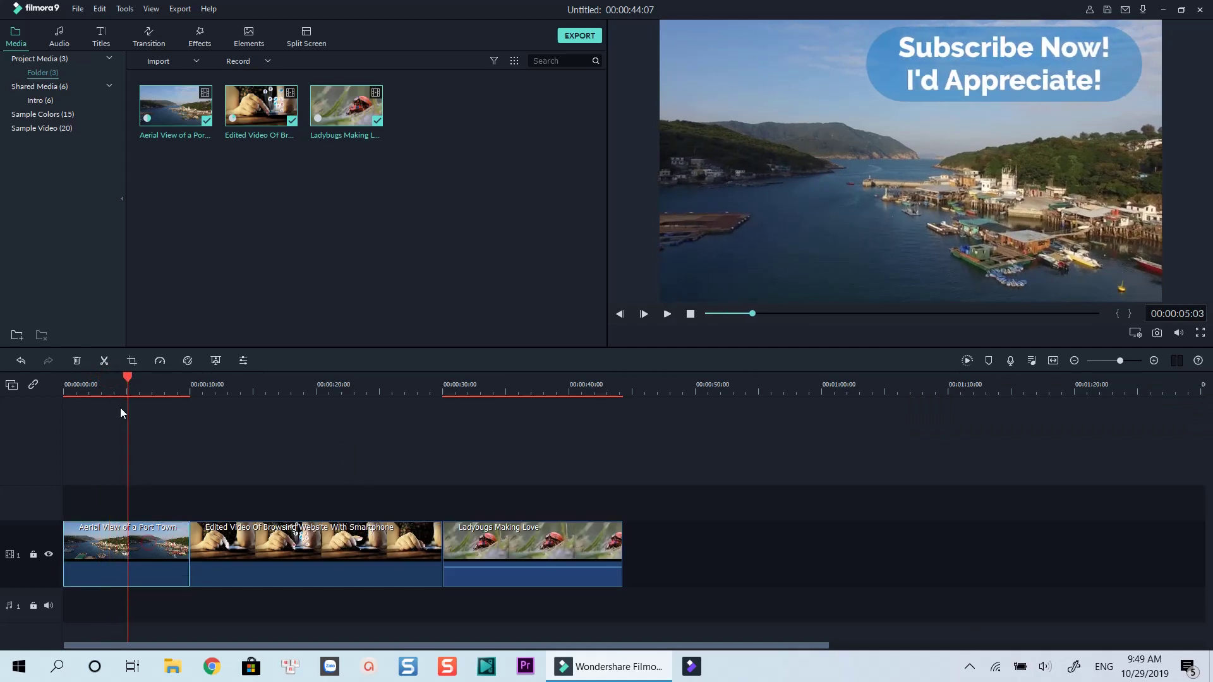
{"action": "left_click", "coordinate": [104, 361]}
Delete the second aerial piece, then undo the deletion with Ctrl+Z
{"action": "left_click", "coordinate": [176, 621]}
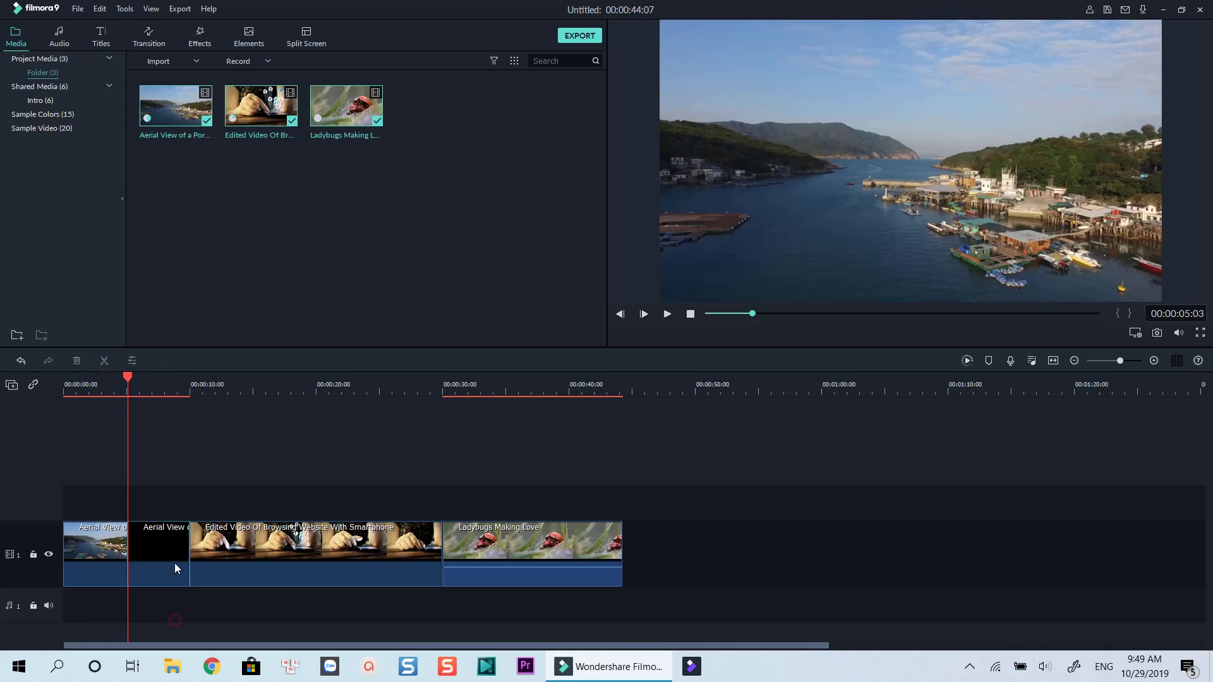
{"action": "right_click", "coordinate": [167, 547]}
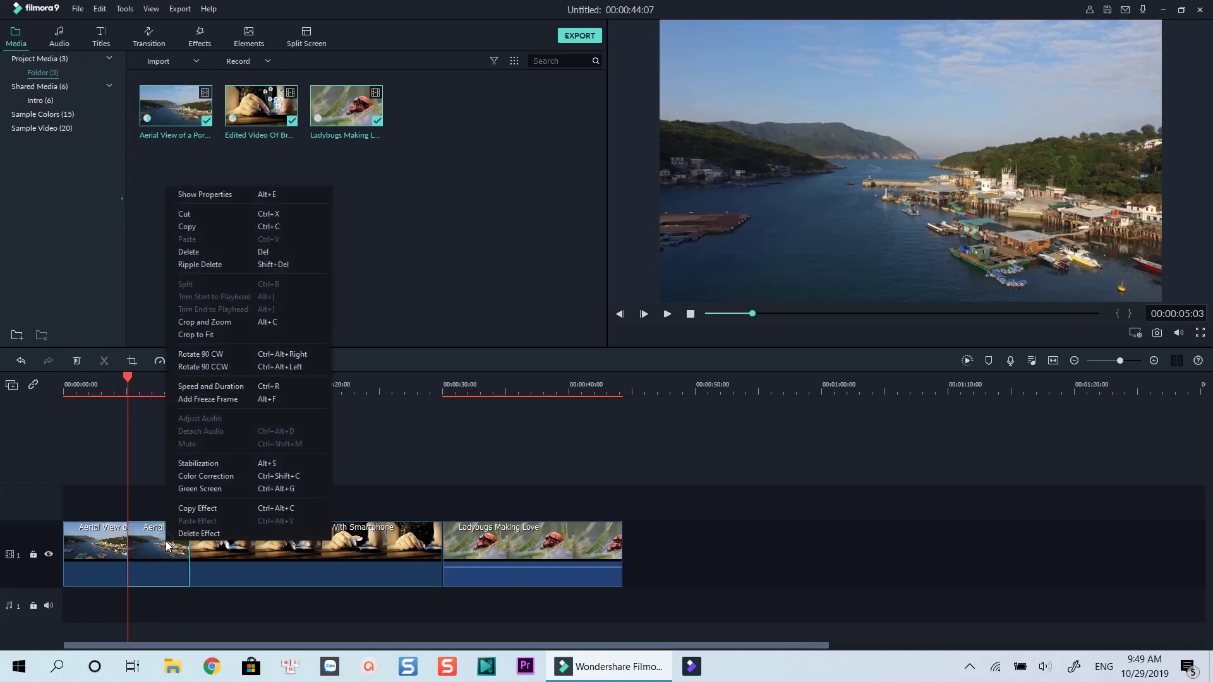
{"action": "left_click", "coordinate": [200, 254]}
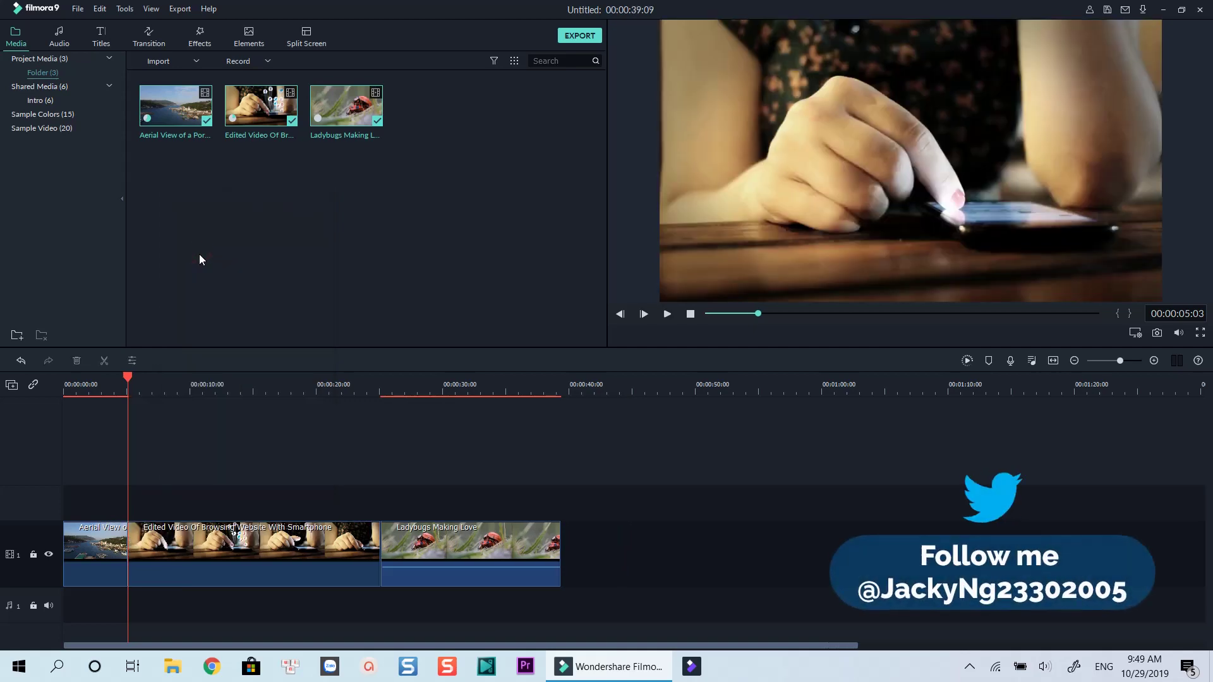
{"action": "key", "text": "ctrl+z"}
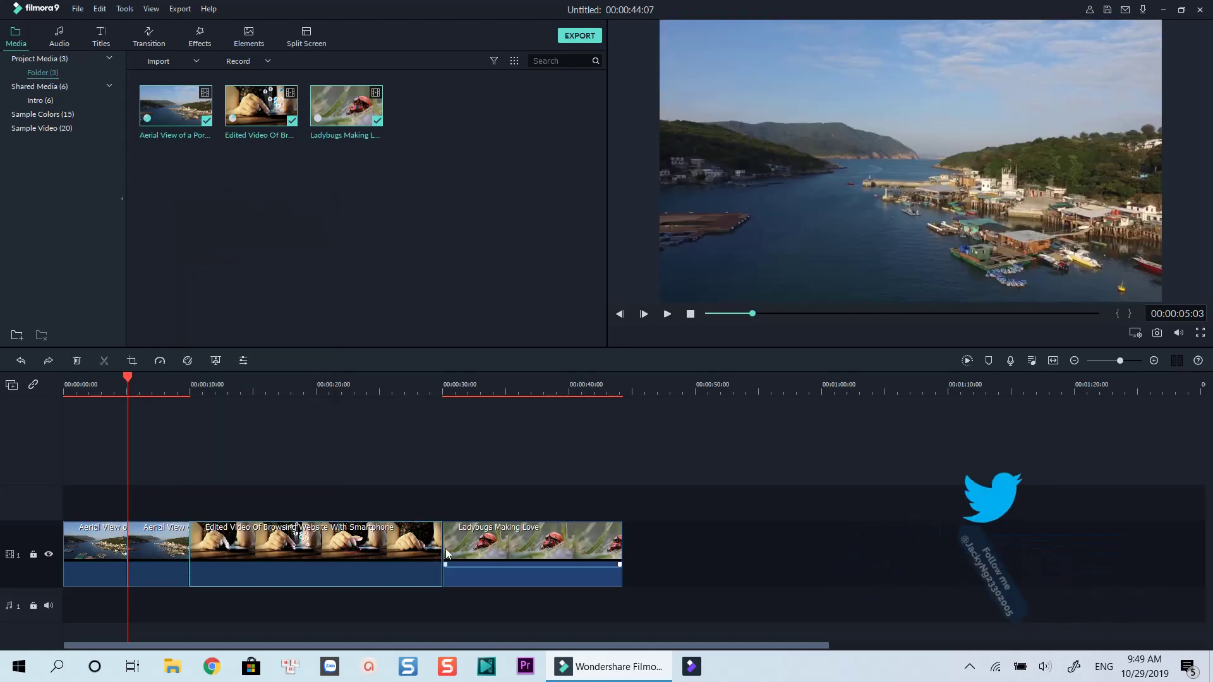
Trim the Edited Video browsing clip's end so Ladybugs ripples left
{"action": "mouse_move", "coordinate": [443, 548]}
{"action": "left_mouse_down"}
{"action": "mouse_move", "coordinate": [282, 566]}
{"action": "mouse_move", "coordinate": [416, 566]}
{"action": "mouse_move", "coordinate": [324, 565]}
{"action": "mouse_move", "coordinate": [398, 565]}
{"action": "left_mouse_up"}
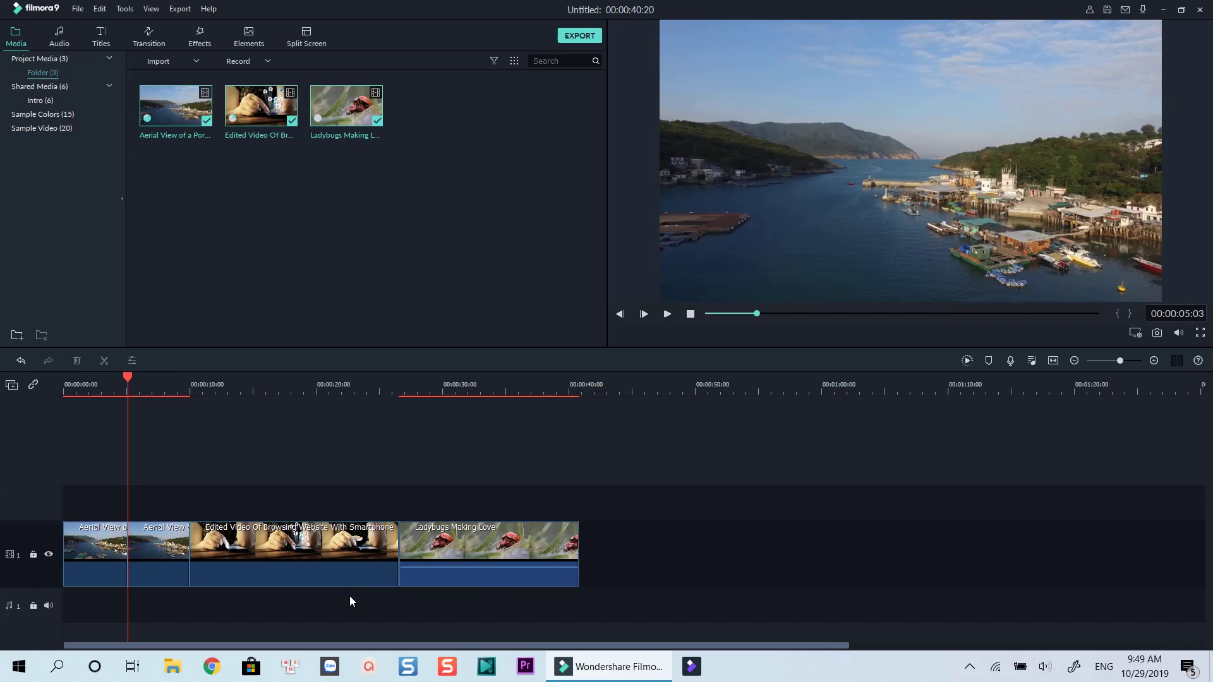
Disable Auto Ripple, then trim the second aerial piece's start and delete it
{"action": "left_click", "coordinate": [34, 386]}
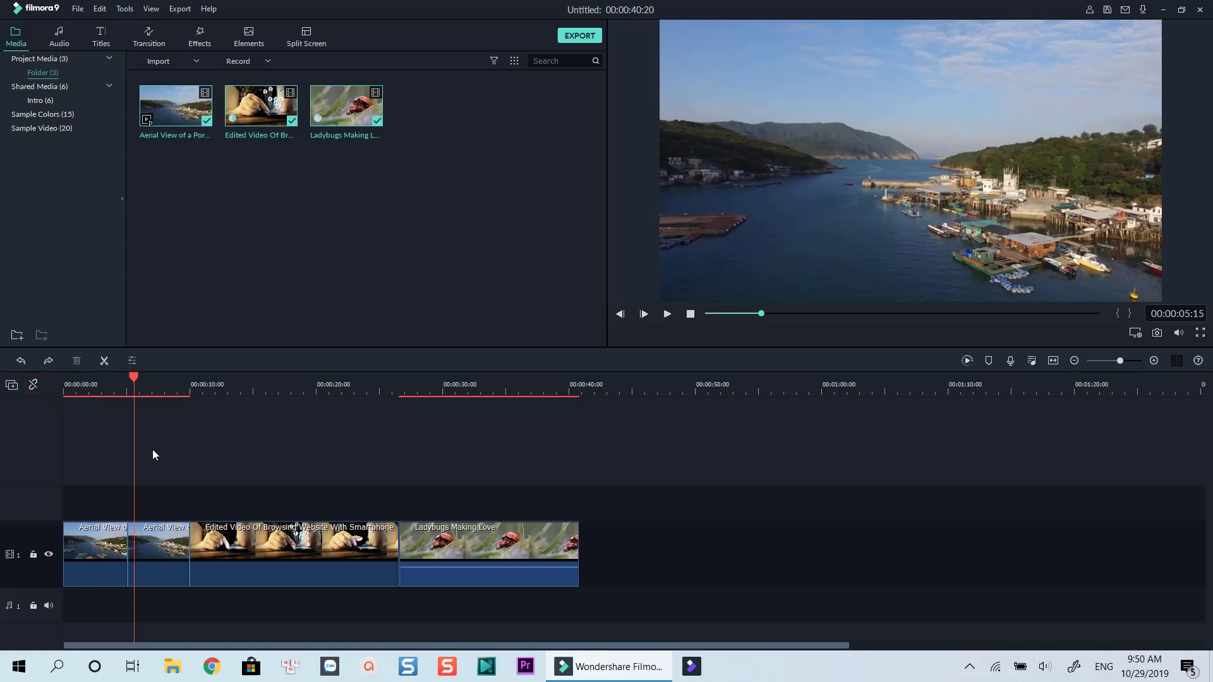
{"action": "left_click_drag", "start_coordinate": [135, 383], "coordinate": [143, 383]}
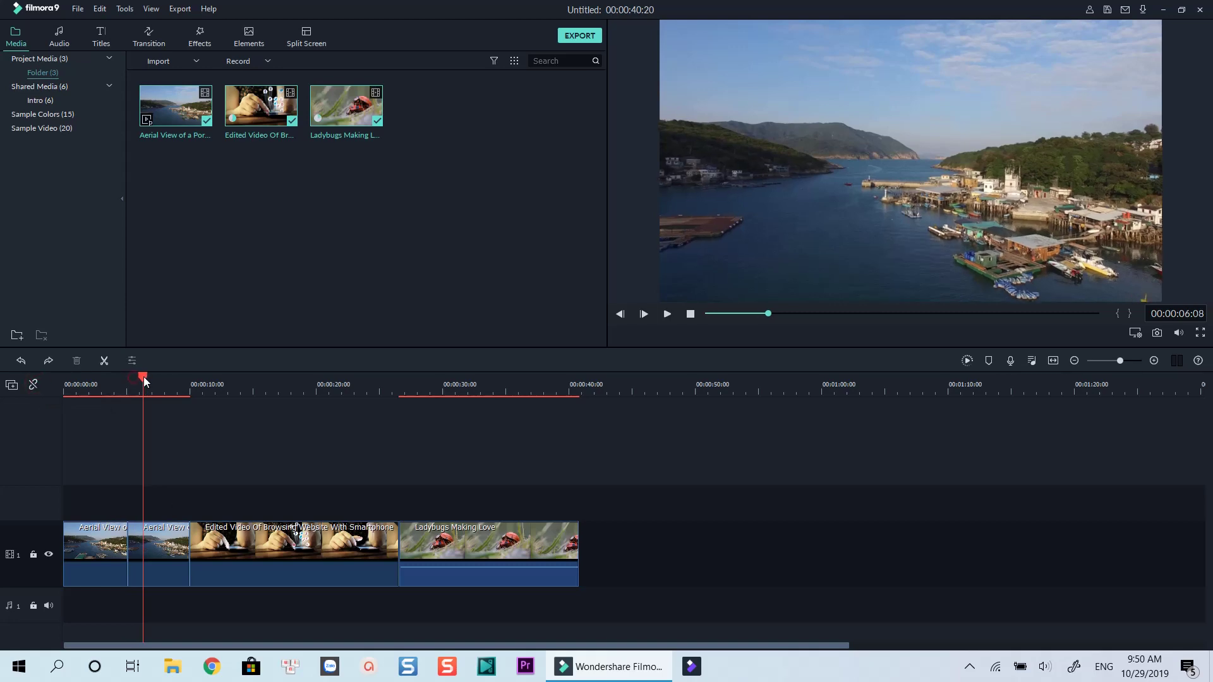
{"action": "left_click", "coordinate": [133, 550]}
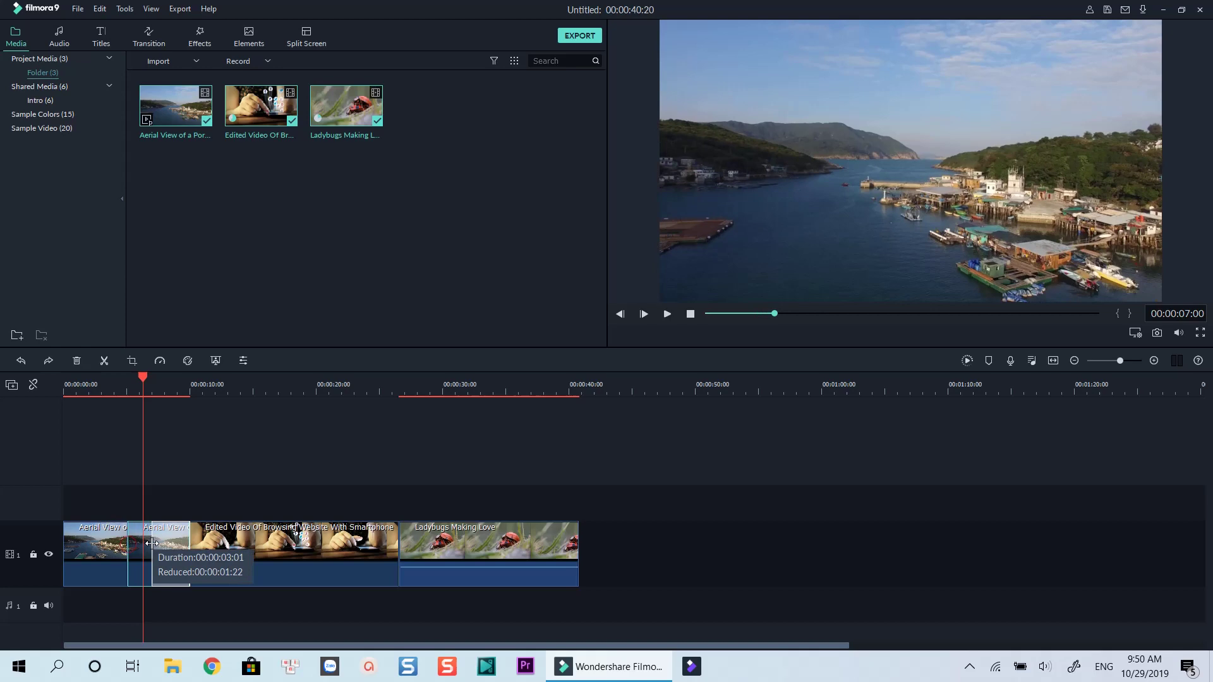
{"action": "left_click_drag", "start_coordinate": [129, 551], "coordinate": [151, 552]}
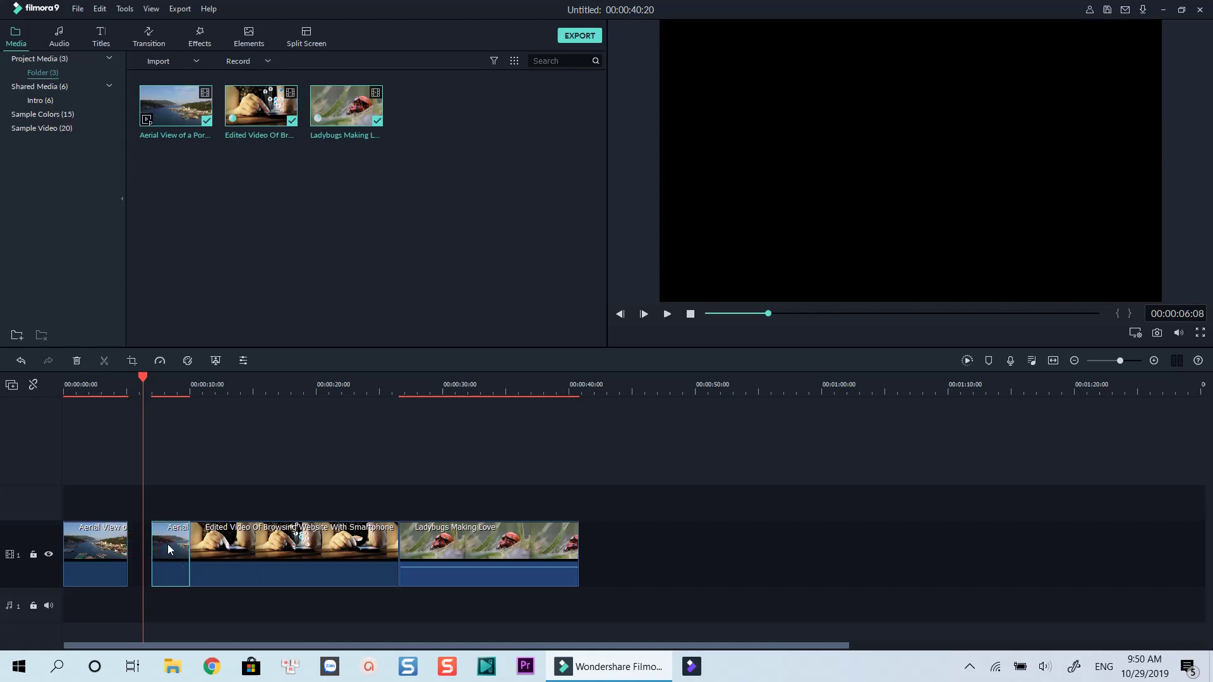
{"action": "key", "text": "Delete"}
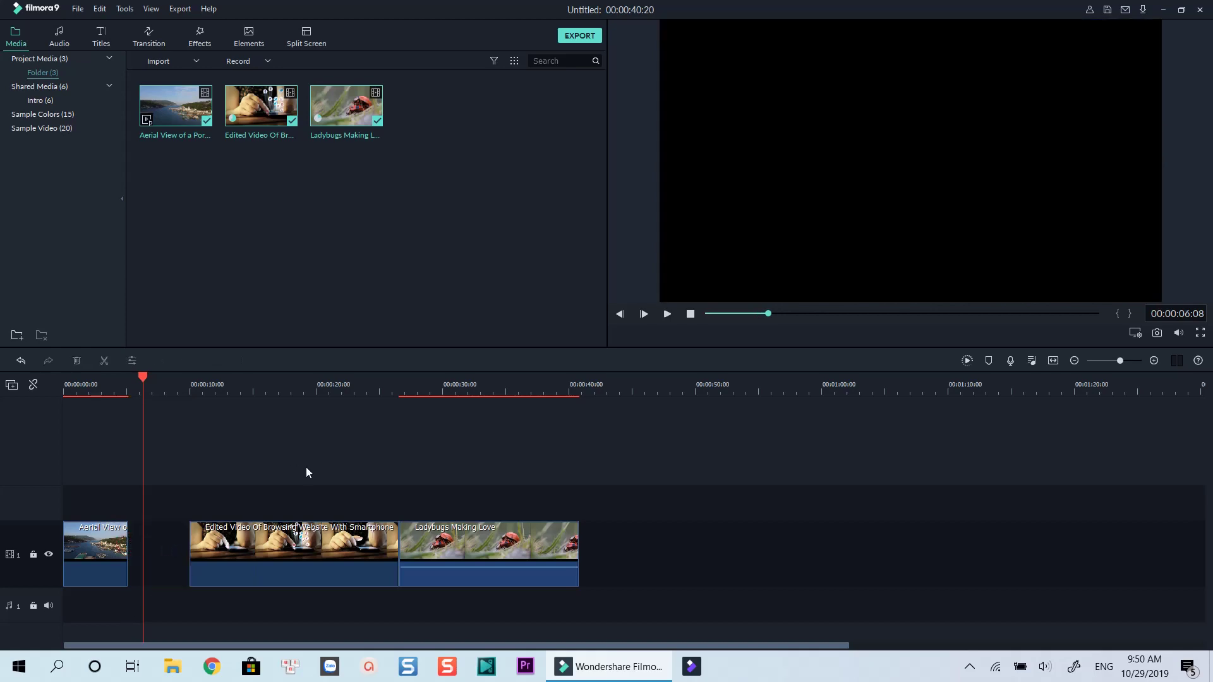
Split the browsing clip at 00:00:20 and delete its second half, leaving a gap
{"action": "left_click", "coordinate": [315, 388]}
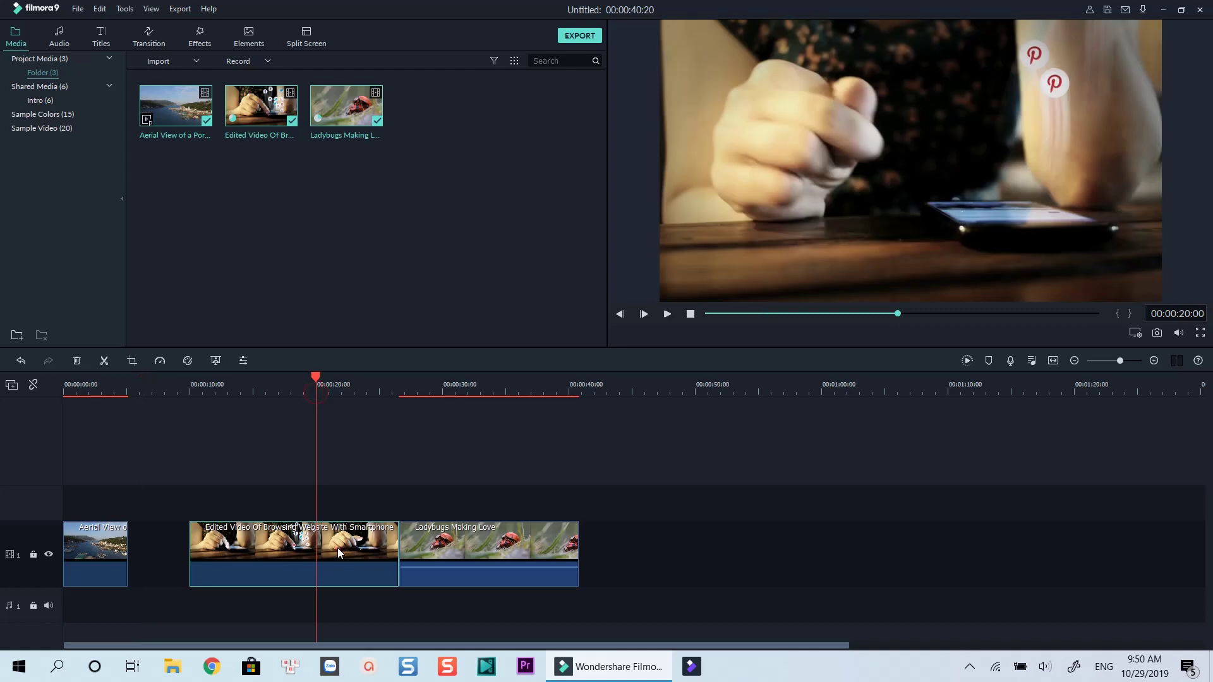
{"action": "left_click", "coordinate": [103, 361]}
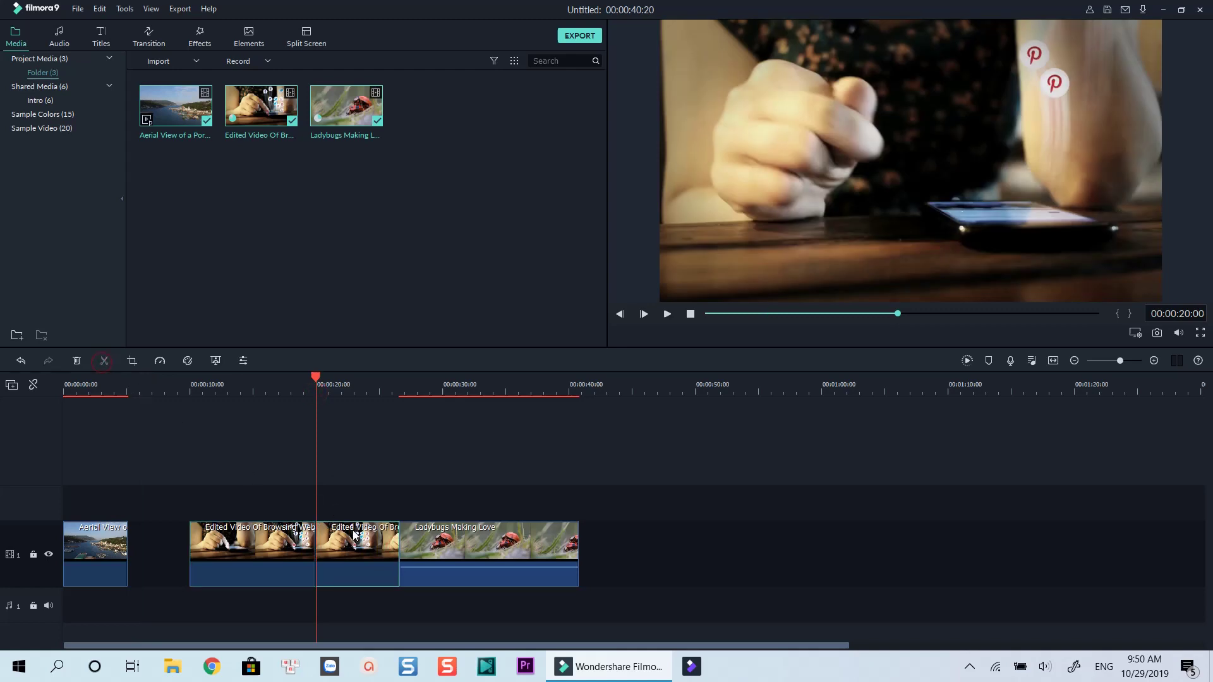
{"action": "left_click", "coordinate": [348, 604]}
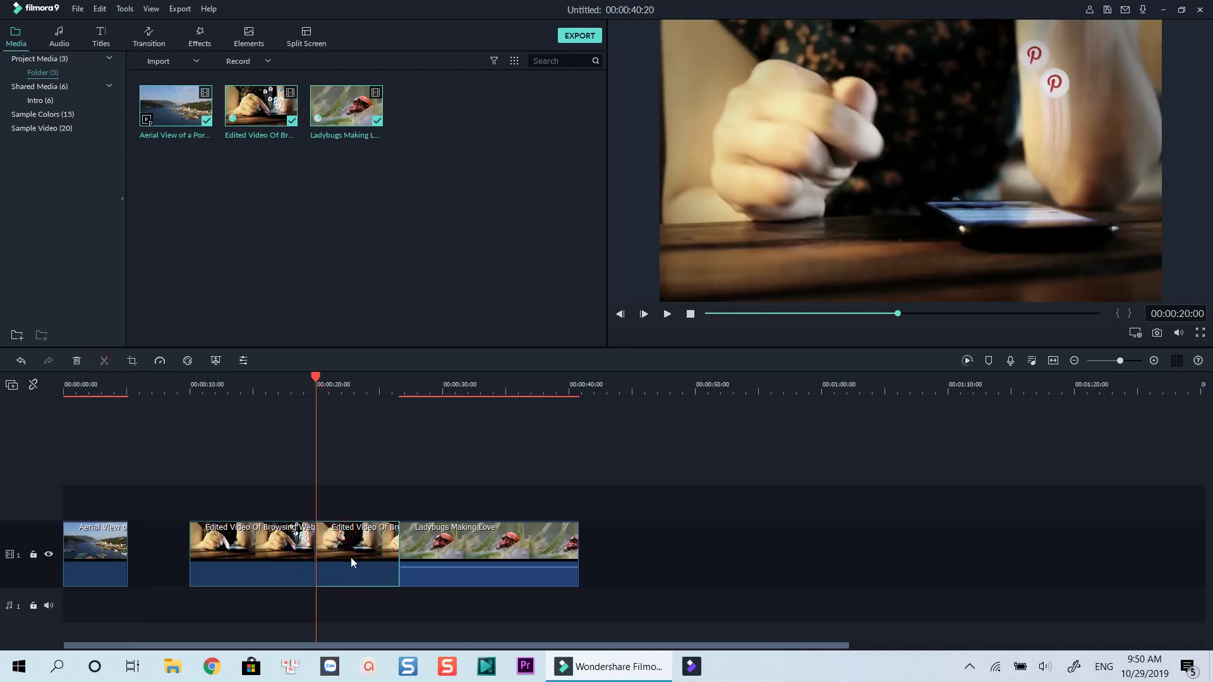
{"action": "key", "text": "Delete"}
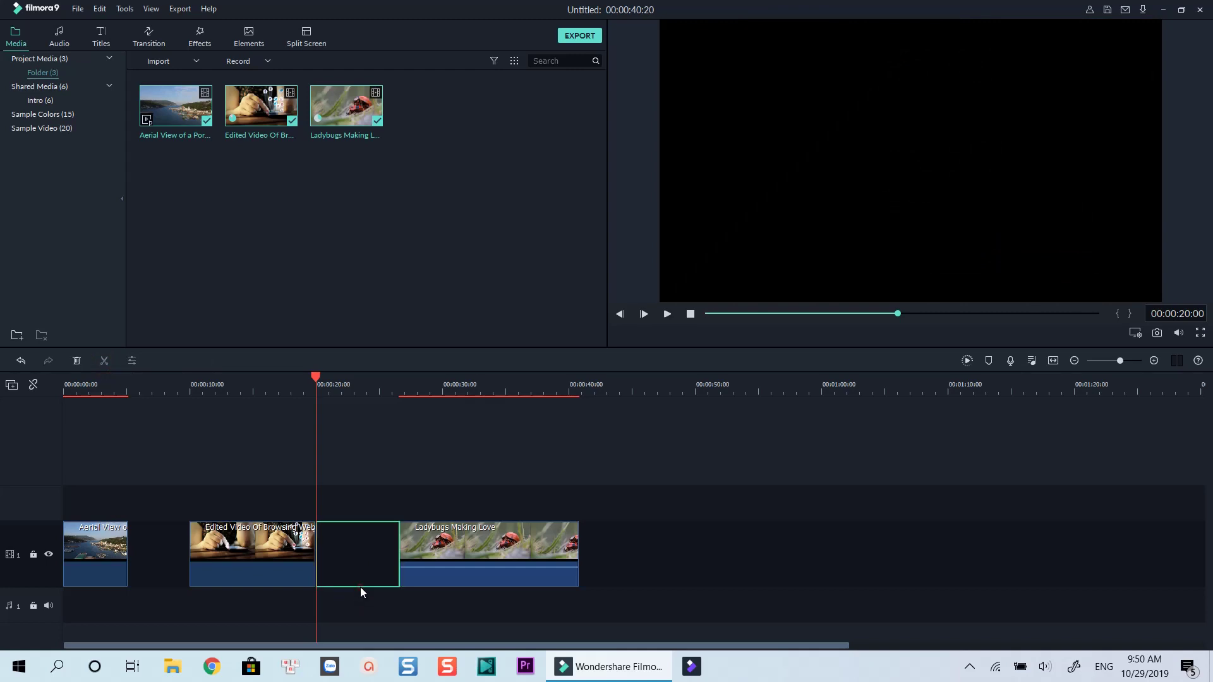
{"action": "left_click", "coordinate": [454, 604]}
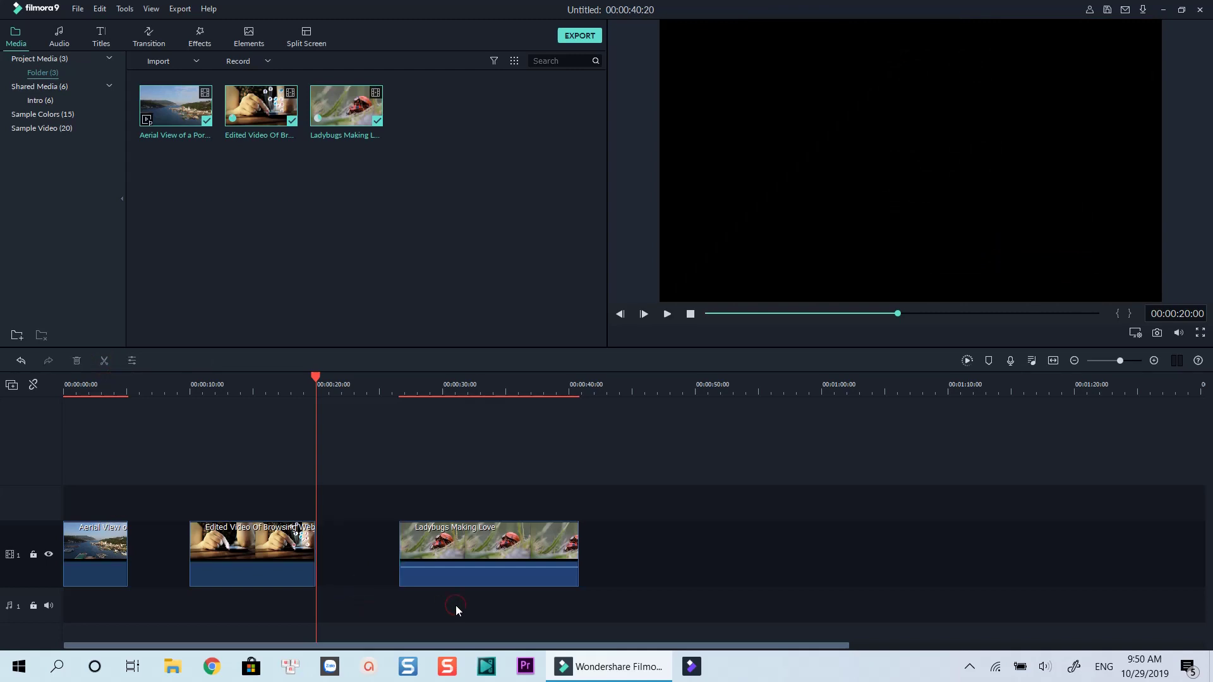